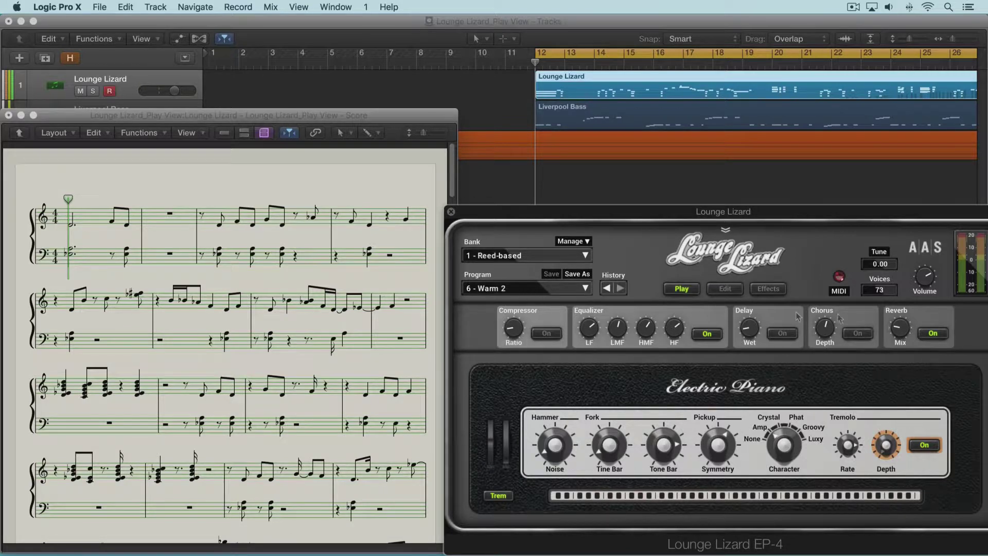
Step: Turn on the compressor and the delay, raising the compressor ratio and the delay's wet level
{"action": "left_click", "coordinate": [543, 333]}
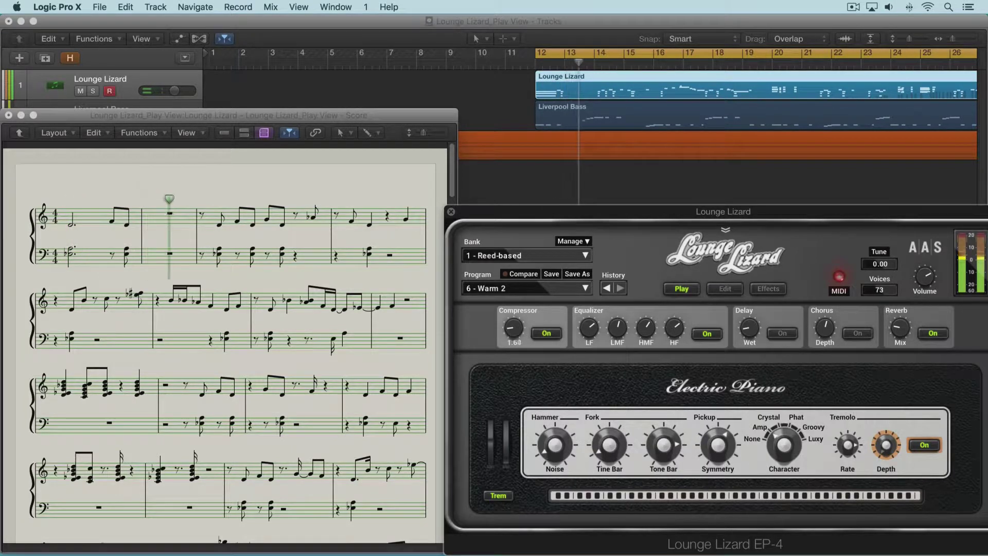
{"action": "mouse_move", "coordinate": [513, 328]}
{"action": "left_mouse_down"}
{"action": "mouse_move", "coordinate": [514, 307]}
{"action": "mouse_move", "coordinate": [513, 316]}
{"action": "left_mouse_up"}
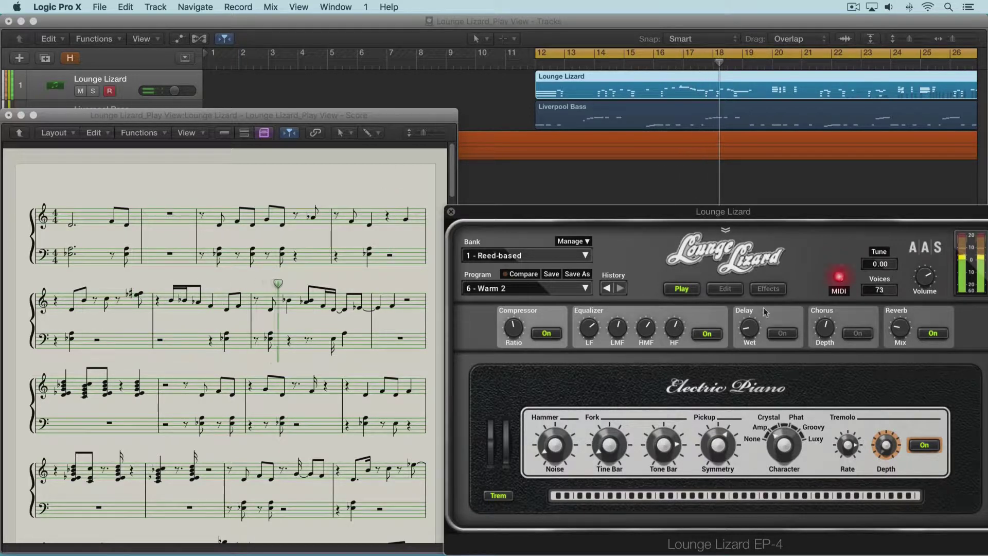
{"action": "left_click", "coordinate": [782, 333]}
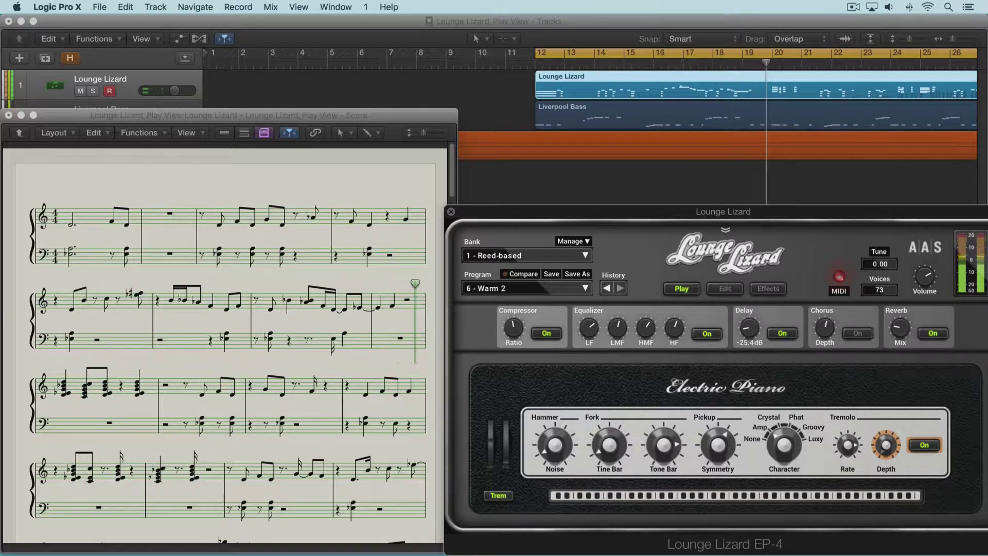
{"action": "left_click_drag", "start_coordinate": [749, 328], "coordinate": [750, 320]}
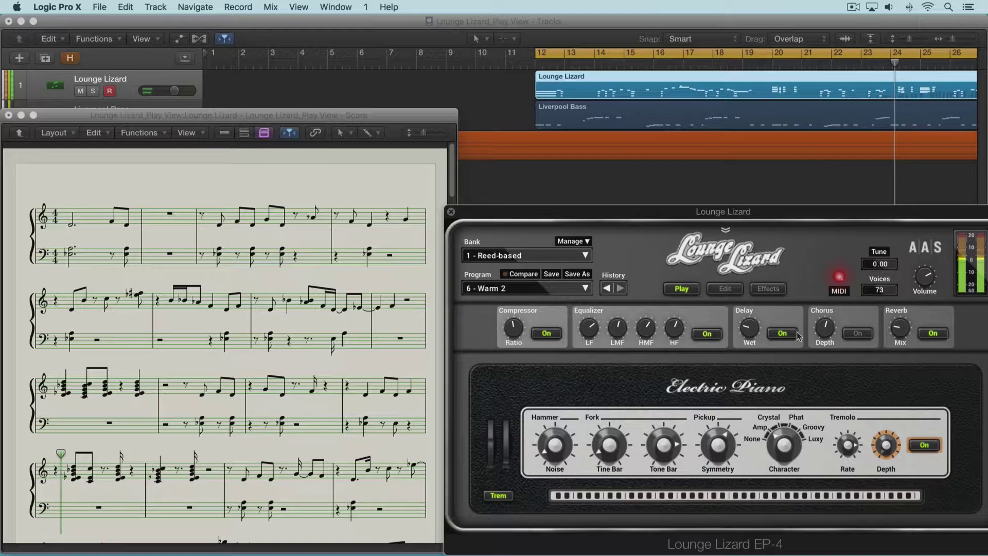
Step: Turn on the chorus with a depth of about 0.09 and increase the reverb mix
{"action": "left_click", "coordinate": [855, 333]}
{"action": "left_click_drag", "start_coordinate": [825, 327], "coordinate": [825, 329]}
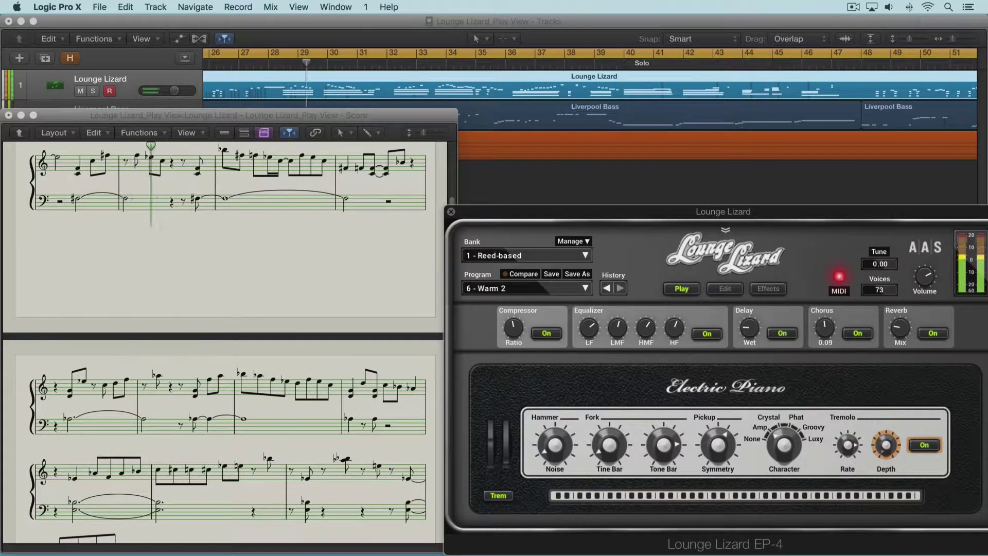
{"action": "left_click_drag", "start_coordinate": [900, 327], "coordinate": [899, 331]}
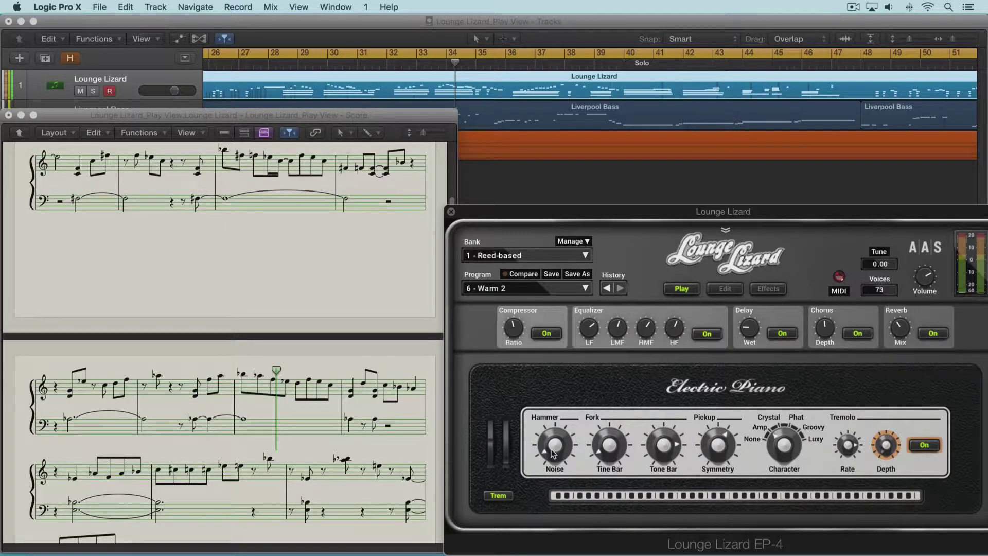
Step: Increase the electric piano's hammer noise, fork tine bar and pickup symmetry levels, and adjust the fork tone bar
{"action": "mouse_move", "coordinate": [551, 452]}
{"action": "left_mouse_down"}
{"action": "mouse_move", "coordinate": [551, 407]}
{"action": "mouse_move", "coordinate": [552, 468]}
{"action": "left_mouse_up"}
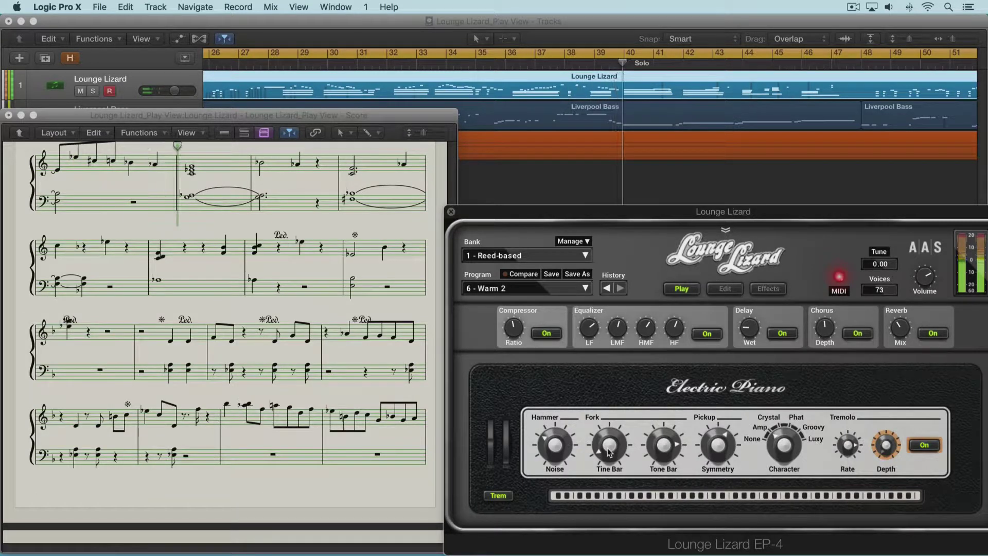
{"action": "left_click_drag", "start_coordinate": [610, 452], "coordinate": [609, 443]}
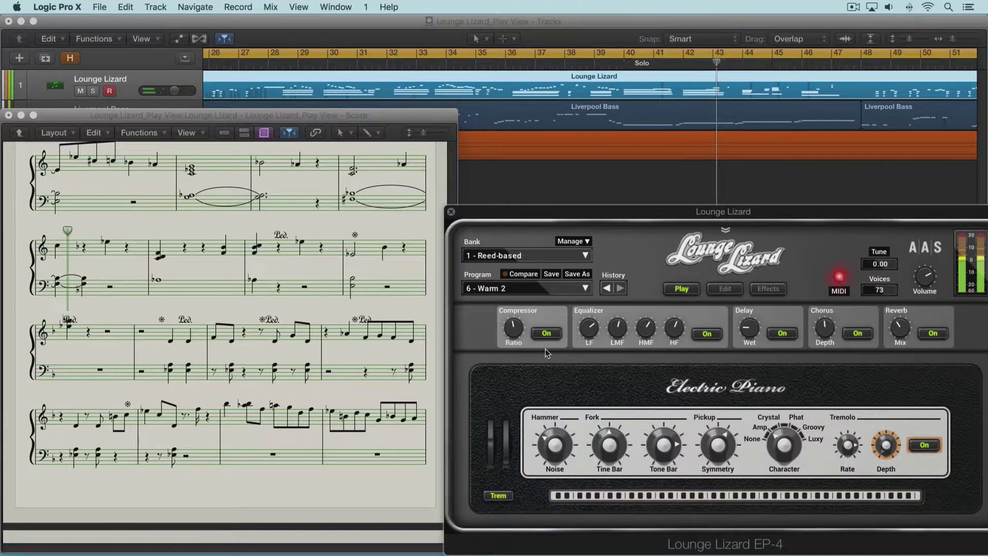
{"action": "left_click_drag", "start_coordinate": [622, 466], "coordinate": [669, 447]}
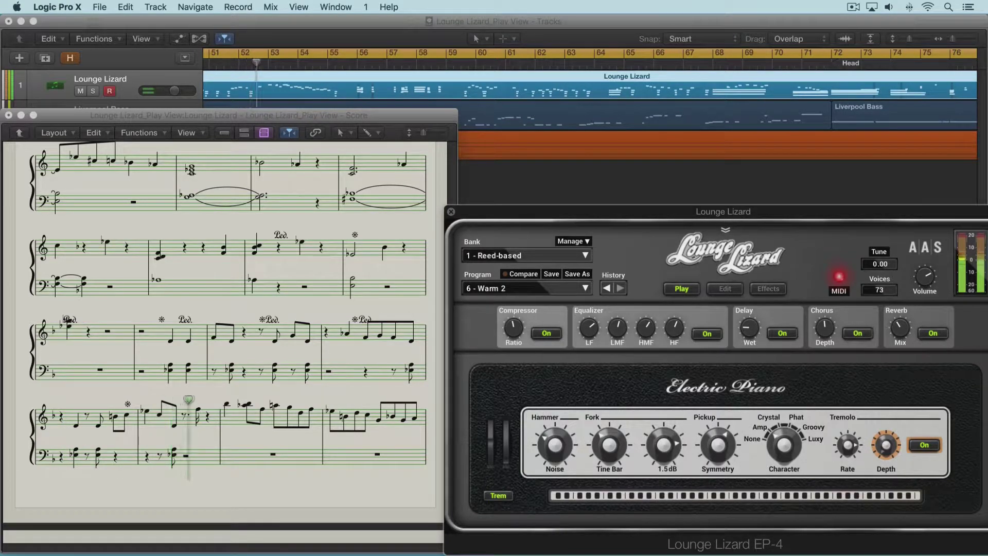
{"action": "left_click_drag", "start_coordinate": [664, 446], "coordinate": [664, 454]}
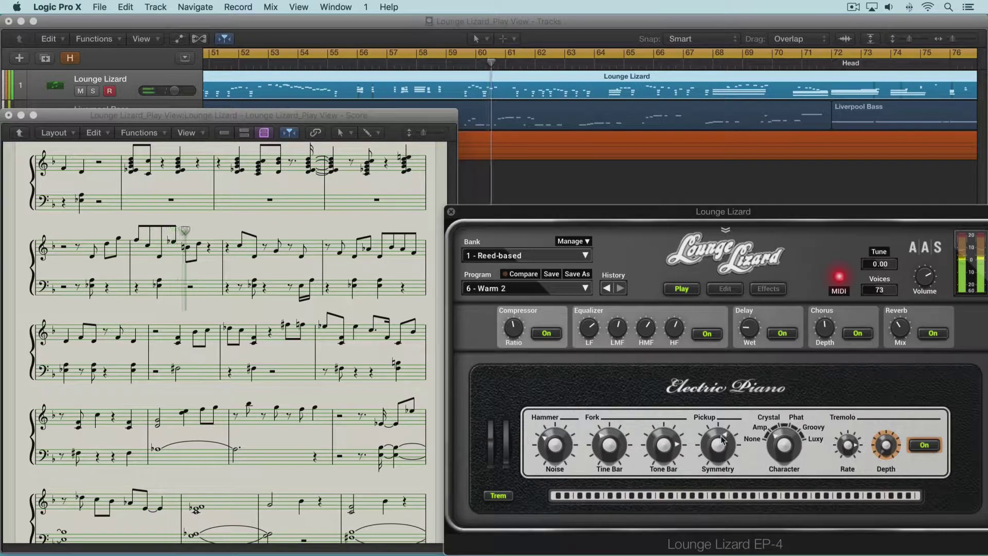
{"action": "left_click_drag", "start_coordinate": [721, 438], "coordinate": [724, 409]}
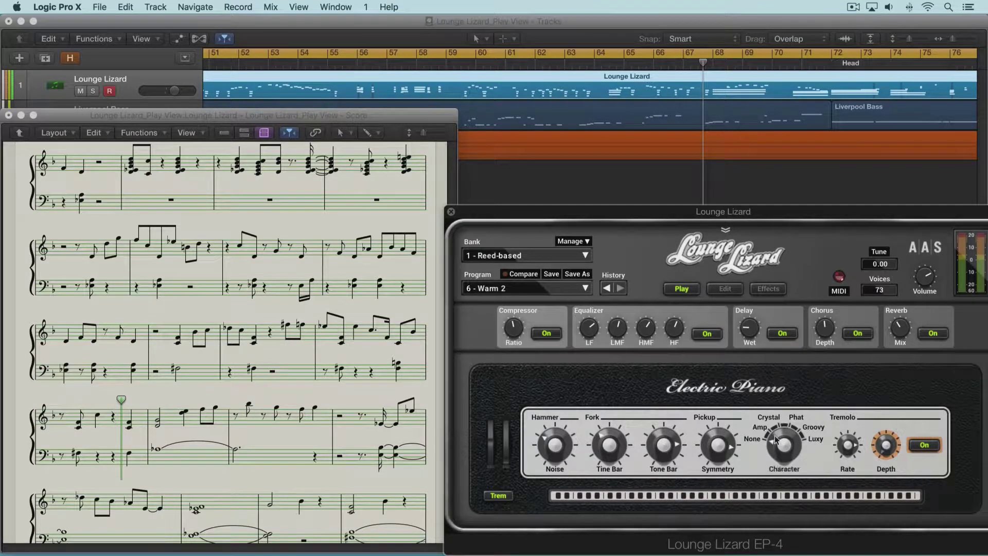
Step: Play the track from the start, advance the piano's Character from None to Groovy, and adjust the tremolo rate
{"action": "key", "text": "space"}
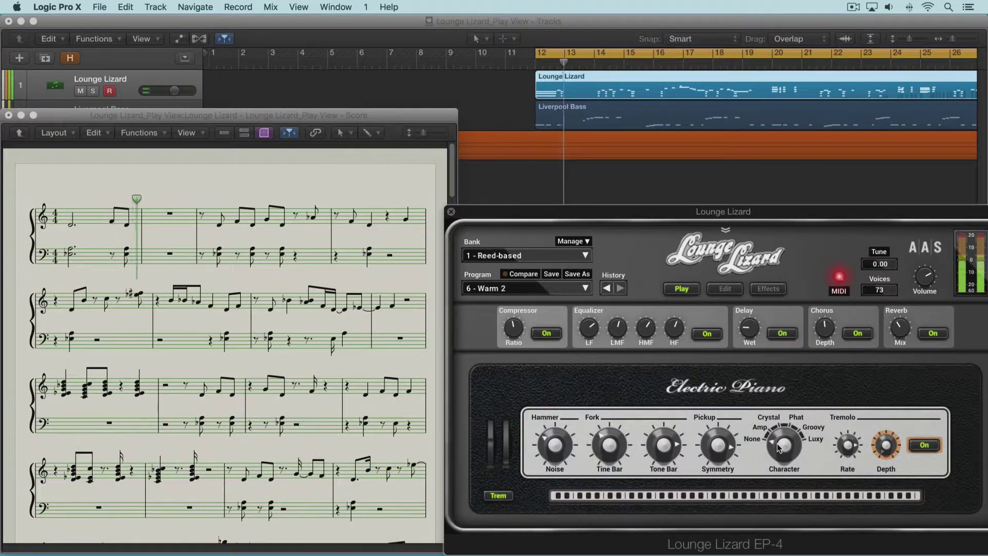
{"action": "left_click", "coordinate": [778, 447]}
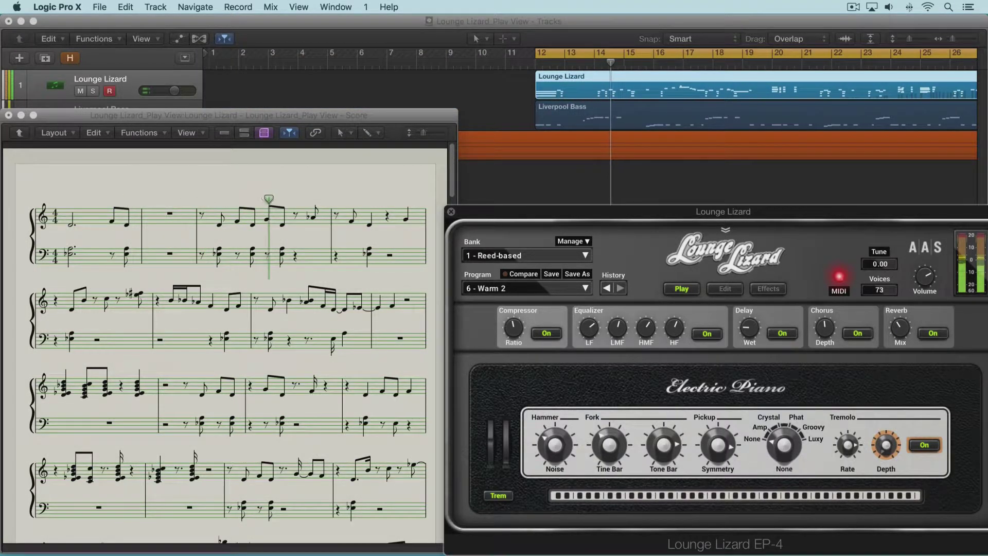
{"action": "left_click_drag", "start_coordinate": [779, 447], "coordinate": [786, 436]}
{"action": "left_click", "coordinate": [780, 445]}
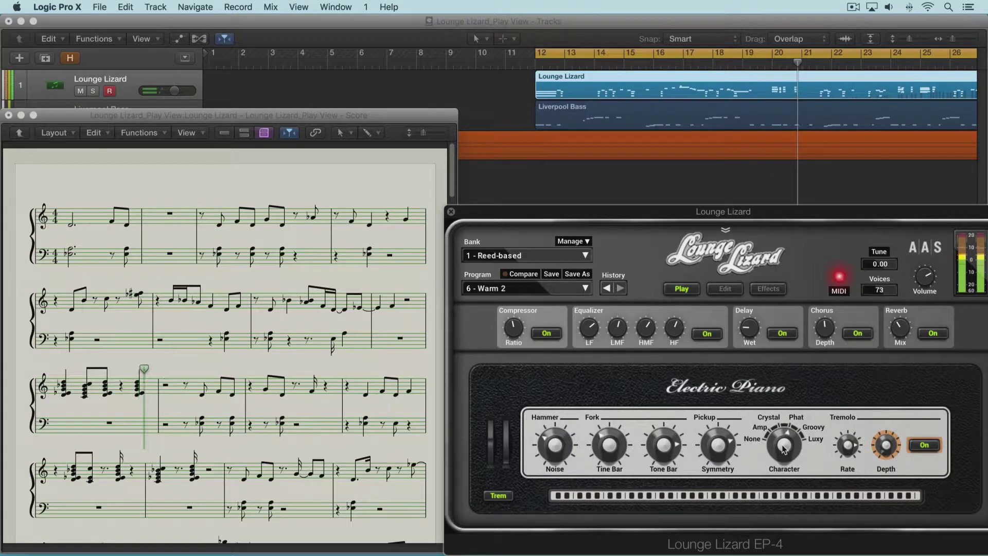
{"action": "left_click_drag", "start_coordinate": [784, 446], "coordinate": [785, 440]}
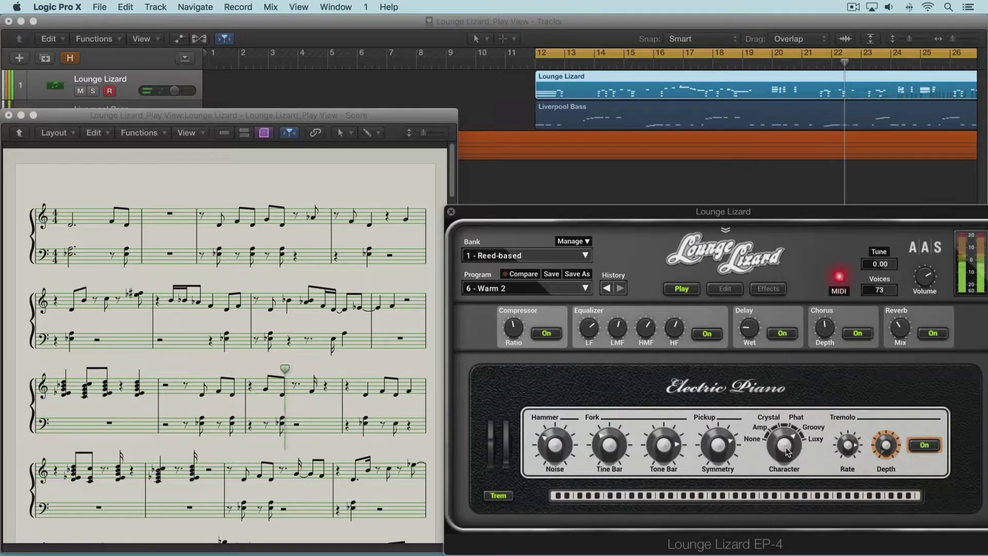
{"action": "left_click_drag", "start_coordinate": [785, 440], "coordinate": [785, 436]}
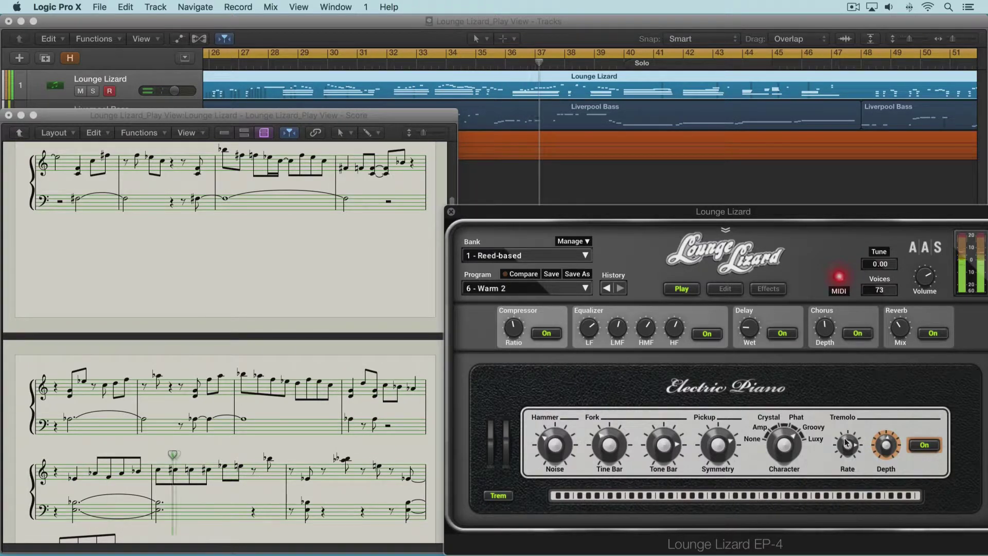
{"action": "left_click_drag", "start_coordinate": [847, 445], "coordinate": [848, 449]}
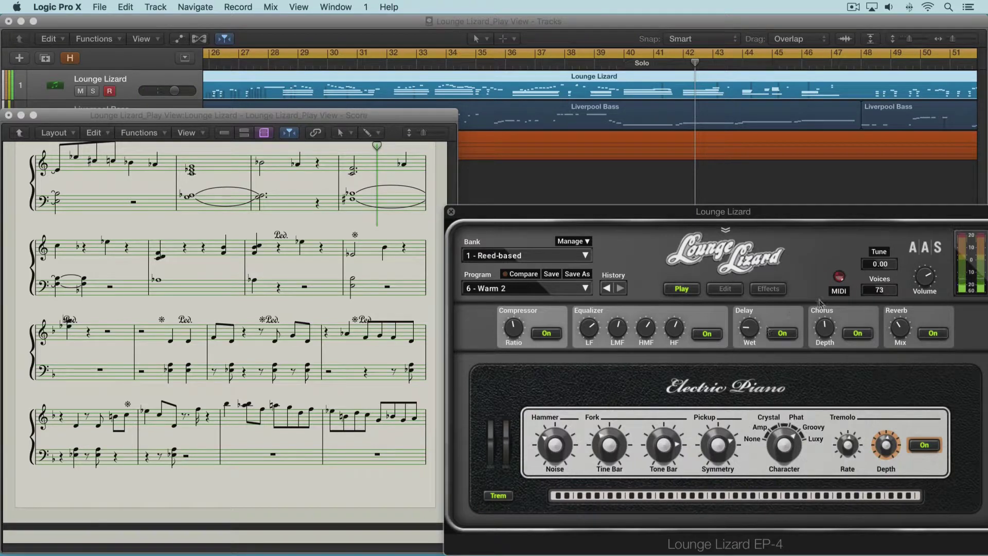
Step: Review the MIDI settings and their available pitch bend ranges, and close them without changes
{"action": "left_click", "coordinate": [838, 291]}
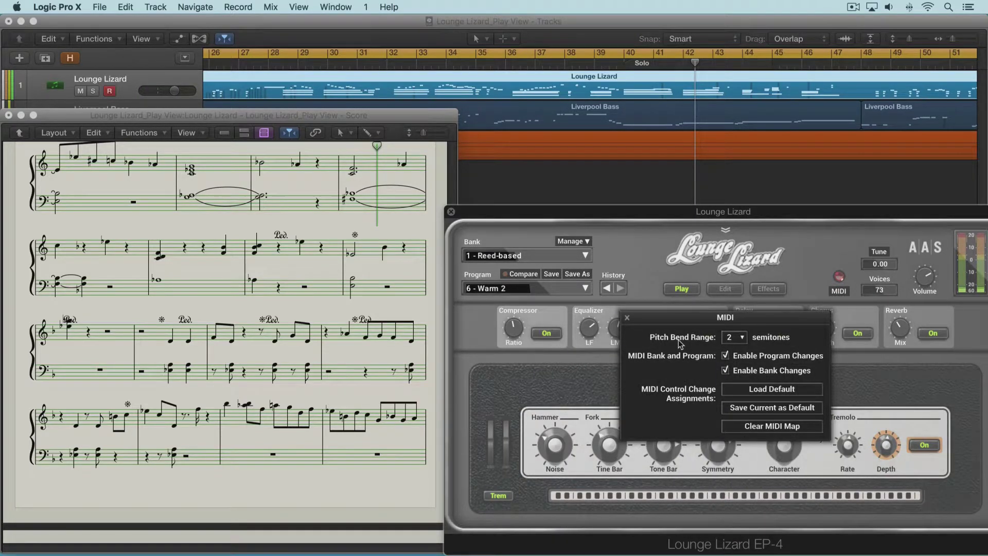
{"action": "left_click", "coordinate": [743, 338]}
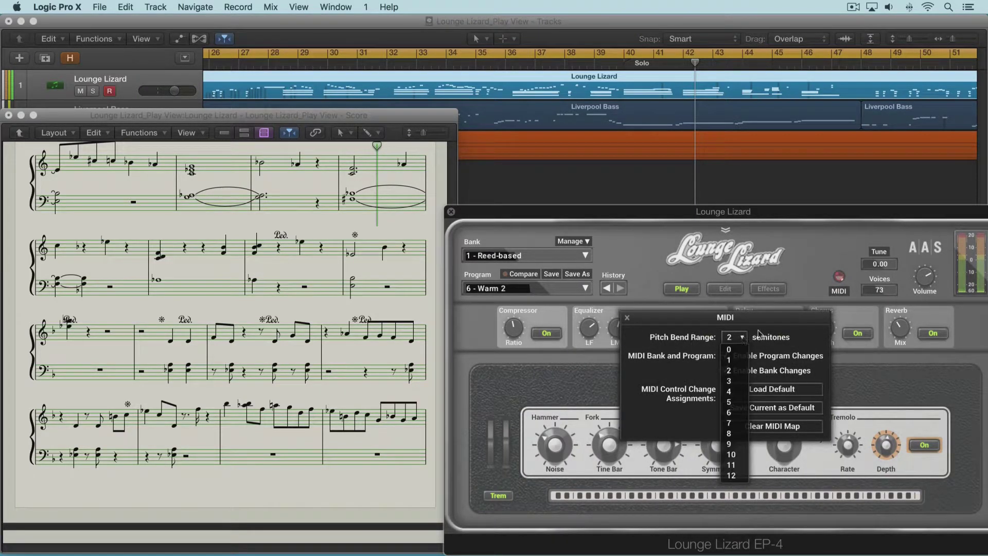
{"action": "left_click", "coordinate": [758, 333]}
{"action": "left_click", "coordinate": [627, 319]}
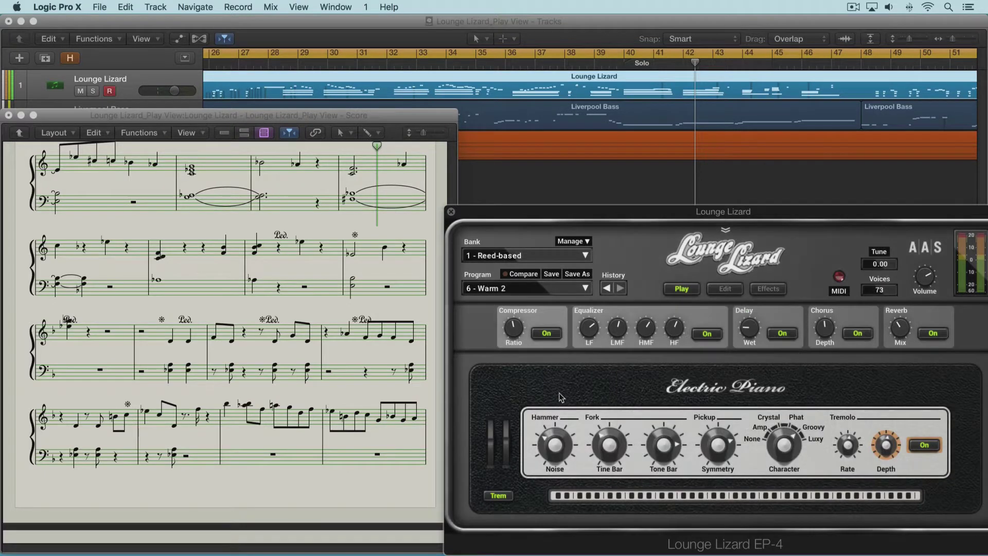
Step: Audition several notes on the instrument's on-screen keyboard
{"action": "left_click", "coordinate": [608, 497]}
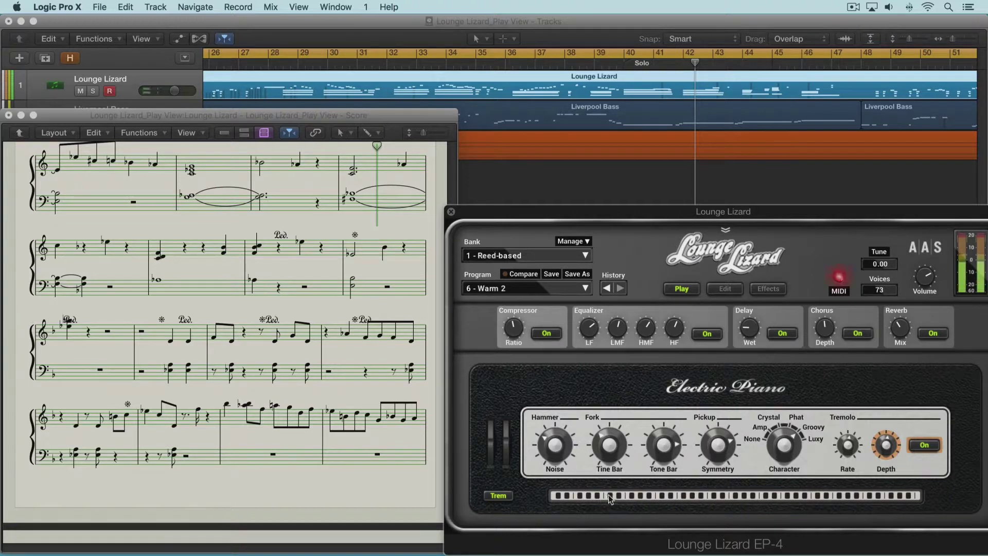
{"action": "left_click", "coordinate": [615, 497]}
{"action": "left_click", "coordinate": [618, 494]}
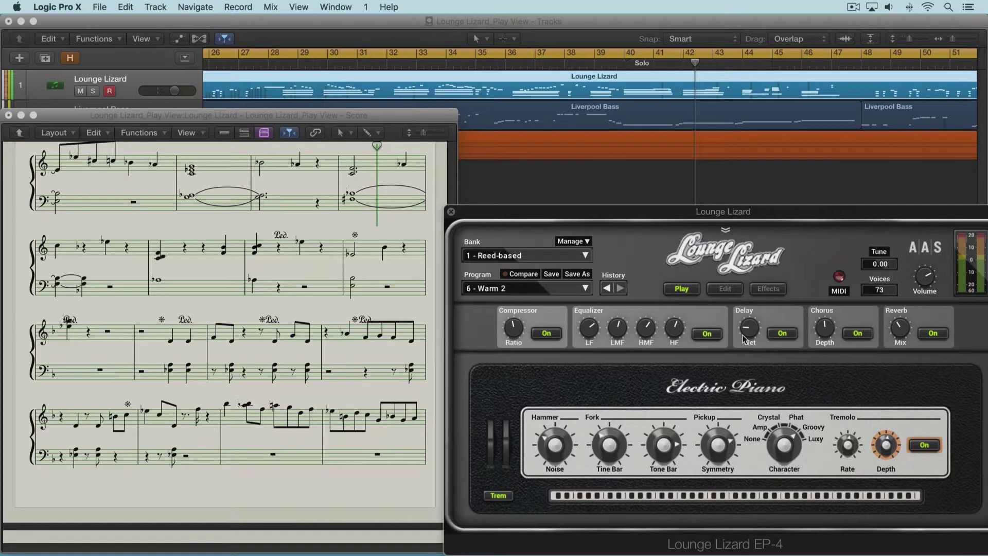
Step: Compare the saved Warm 2 program with the edited version and return to the edited sound
{"action": "left_click", "coordinate": [525, 279]}
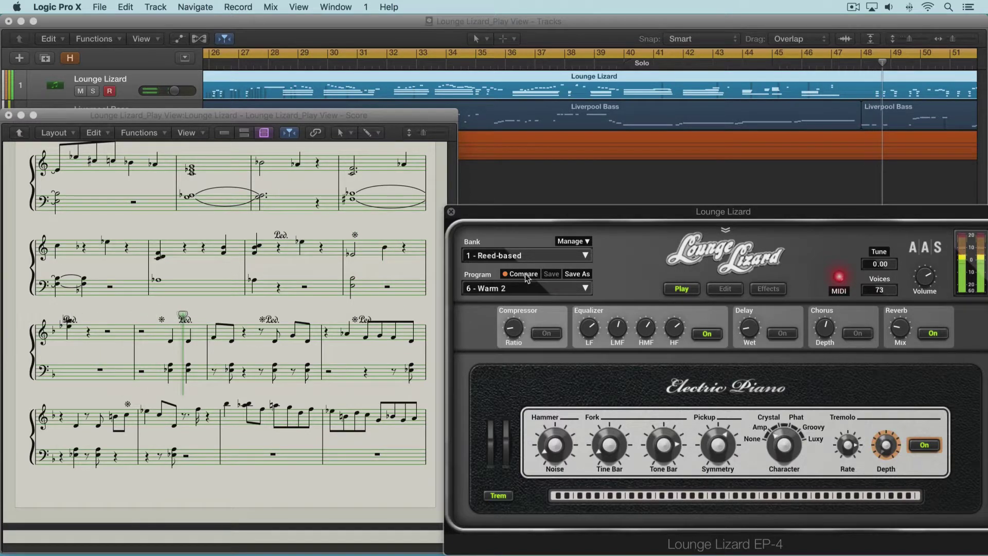
{"action": "left_click", "coordinate": [526, 277]}
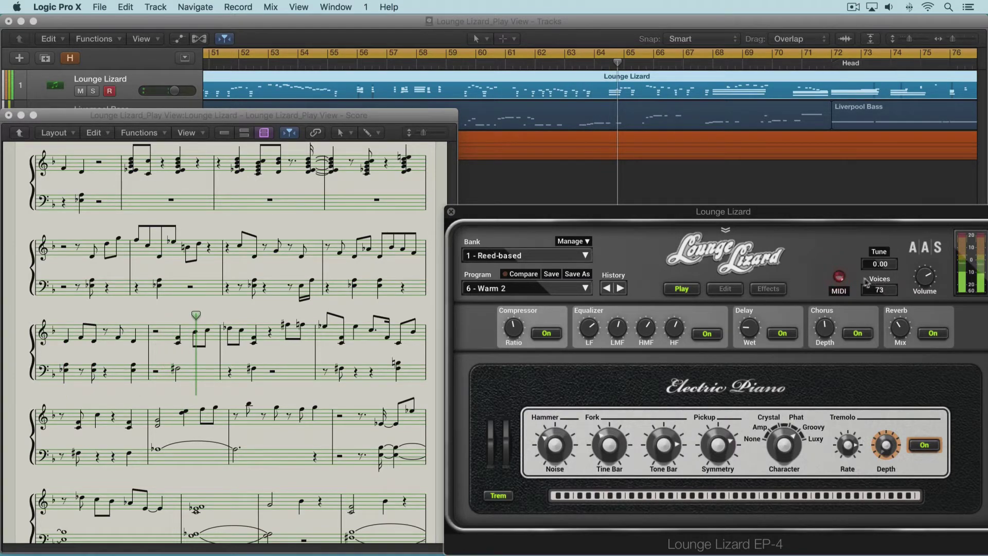
Step: Review the available polyphony voice counts without changing them, and open and close the instrument's information panel
{"action": "left_click", "coordinate": [882, 290]}
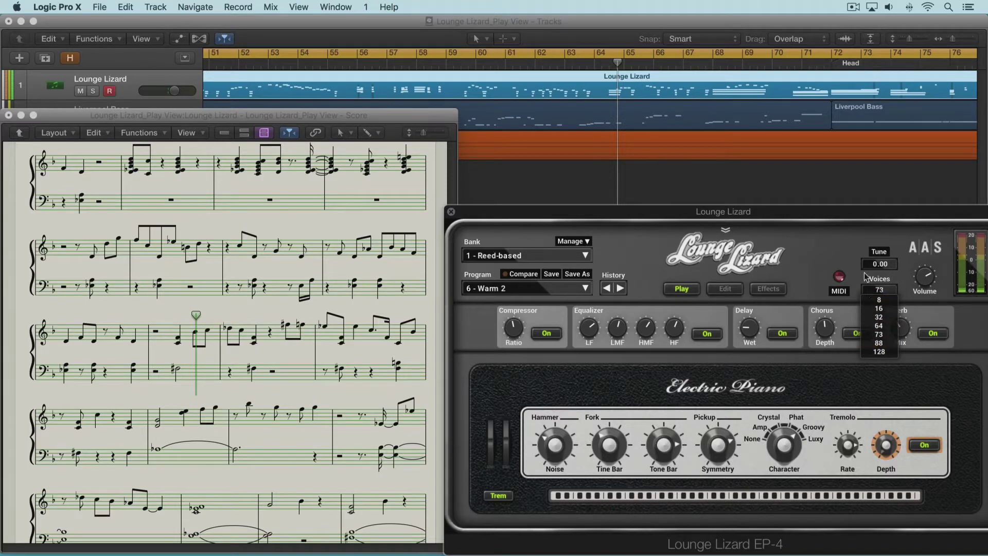
{"action": "left_click", "coordinate": [866, 278]}
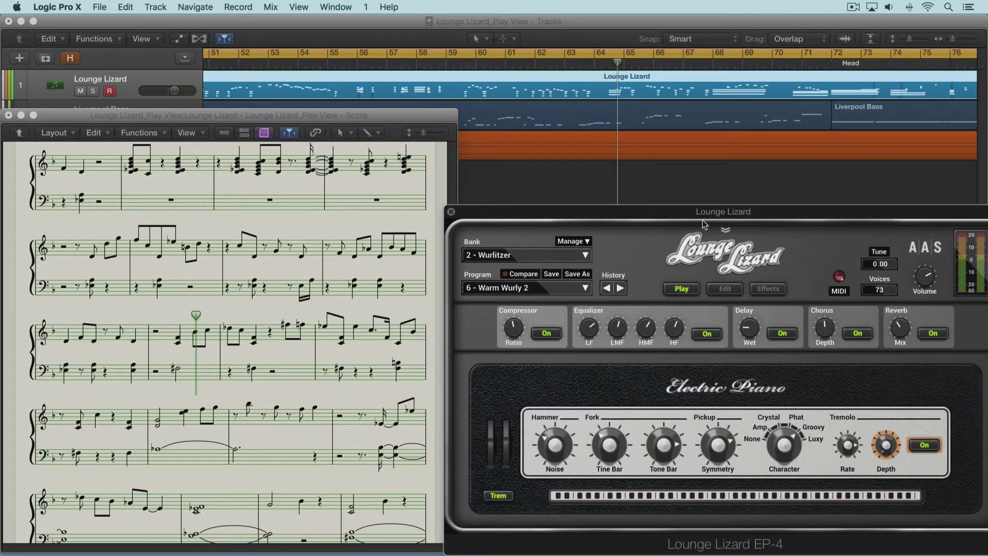
{"action": "left_click", "coordinate": [725, 230]}
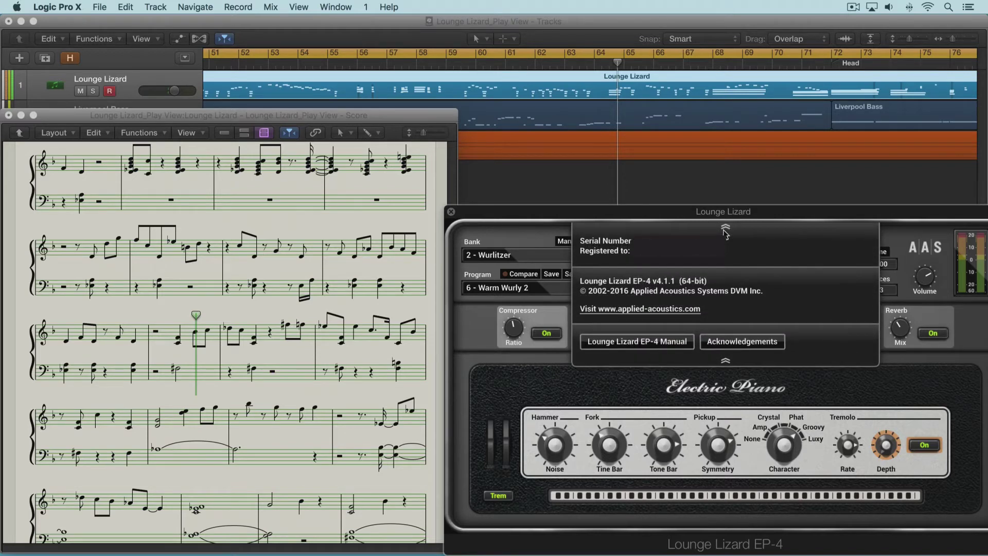
{"action": "left_click", "coordinate": [726, 230]}
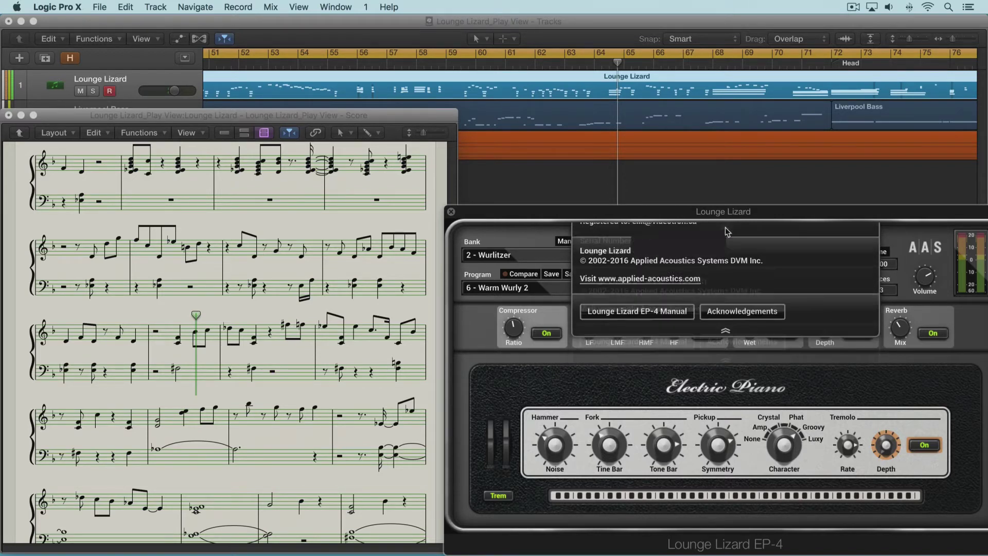